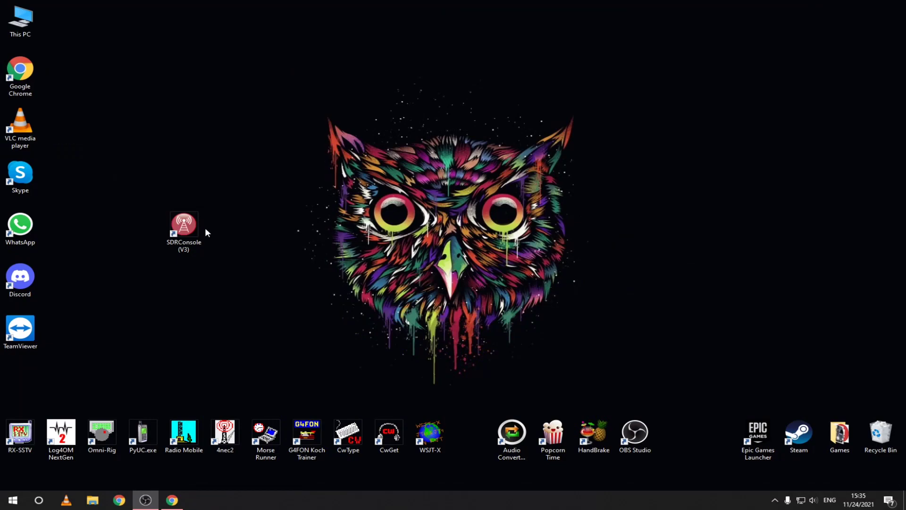
Step: Launch SDR Console (V3) and open the V3 Server search from the radio definitions
double_click(184, 230)
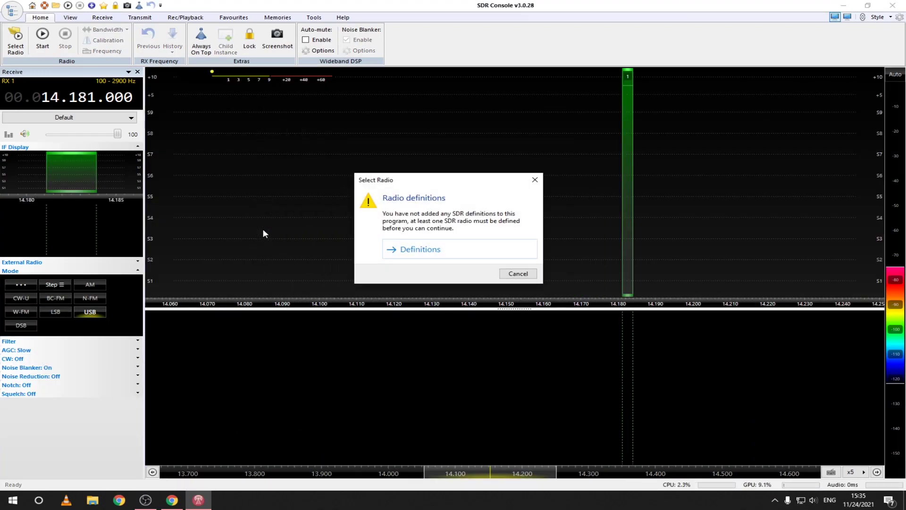
left_click(413, 250)
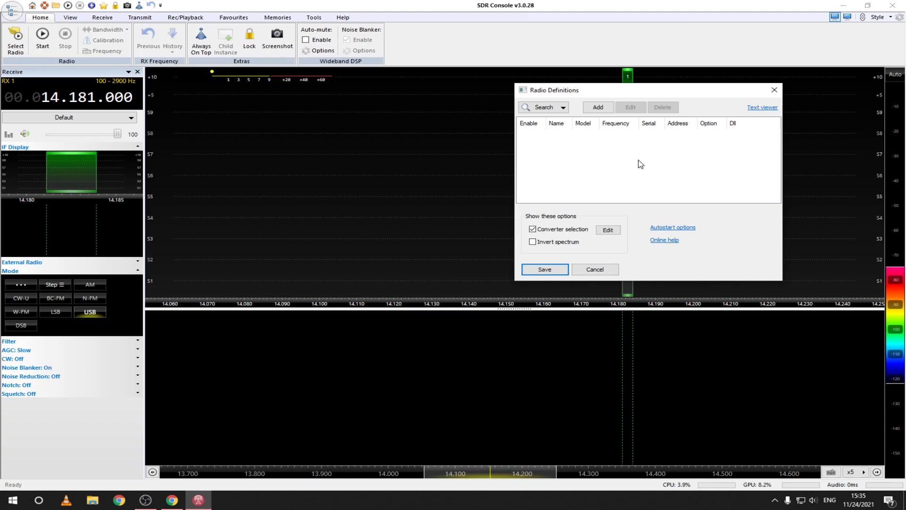
left_click(564, 109)
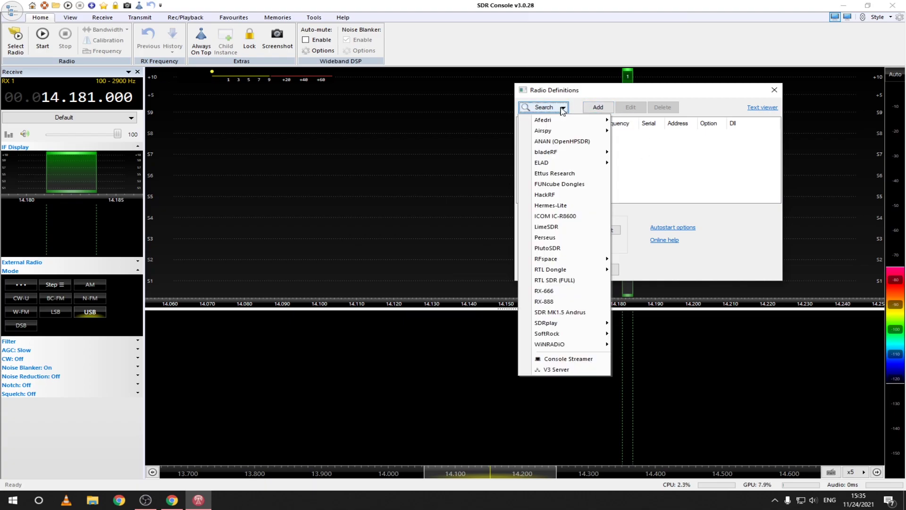
left_click(562, 369)
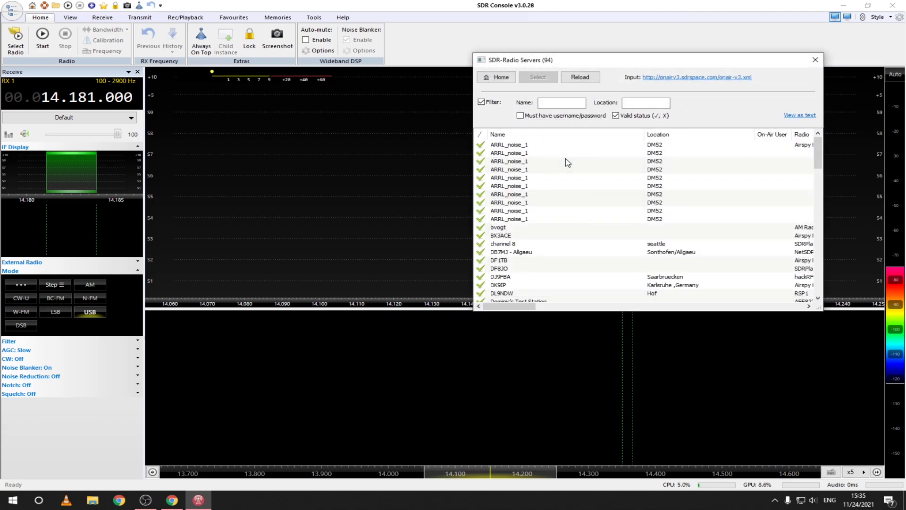
Step: Choose the online server "ON7OFF - Best receive on HF HAM BANDS (80-)10m)" and add its definition to the list
scroll(568, 163, "down", 8)
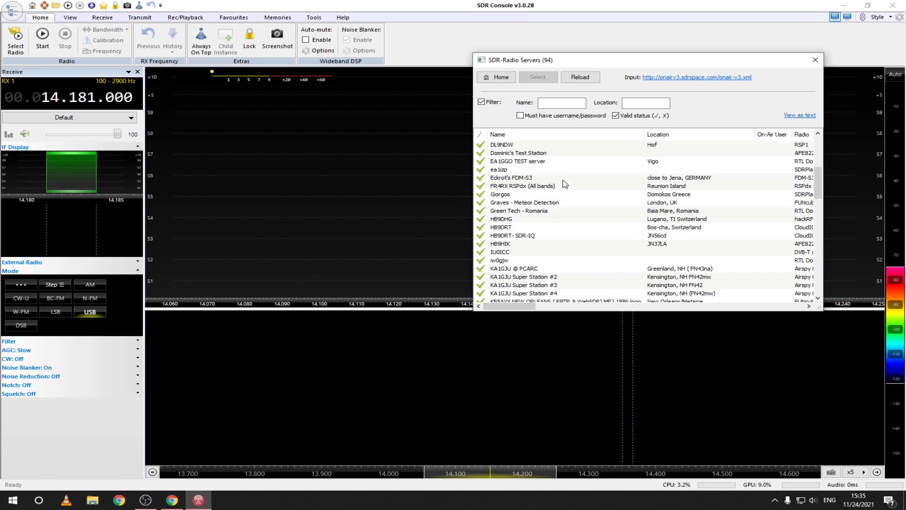
scroll(584, 266, "down", 10)
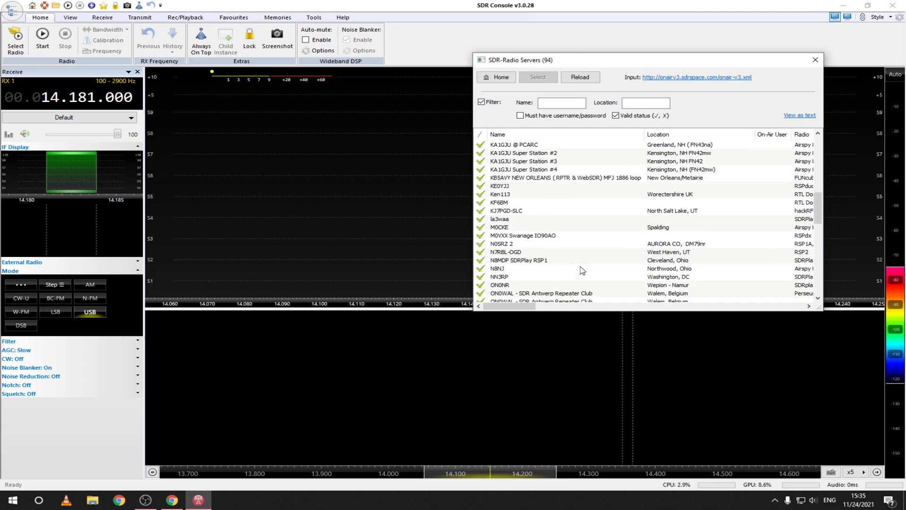
left_click(582, 270)
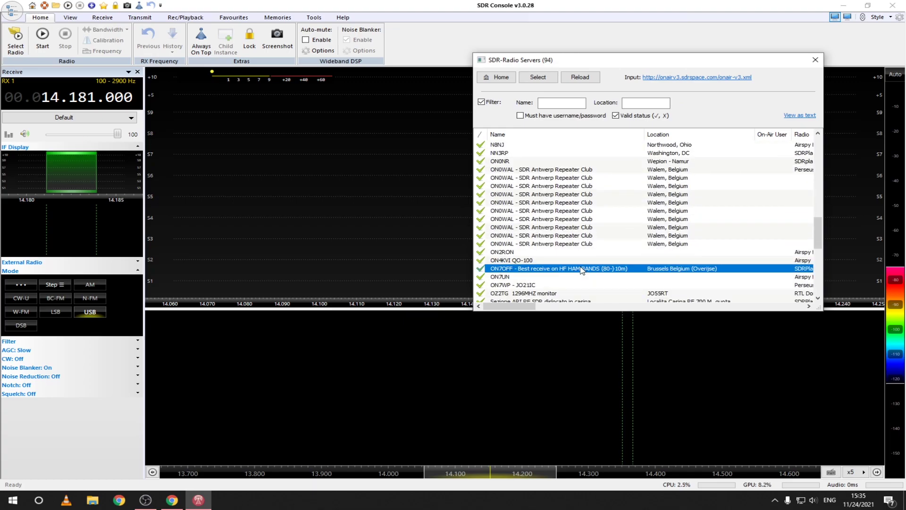
left_click(536, 78)
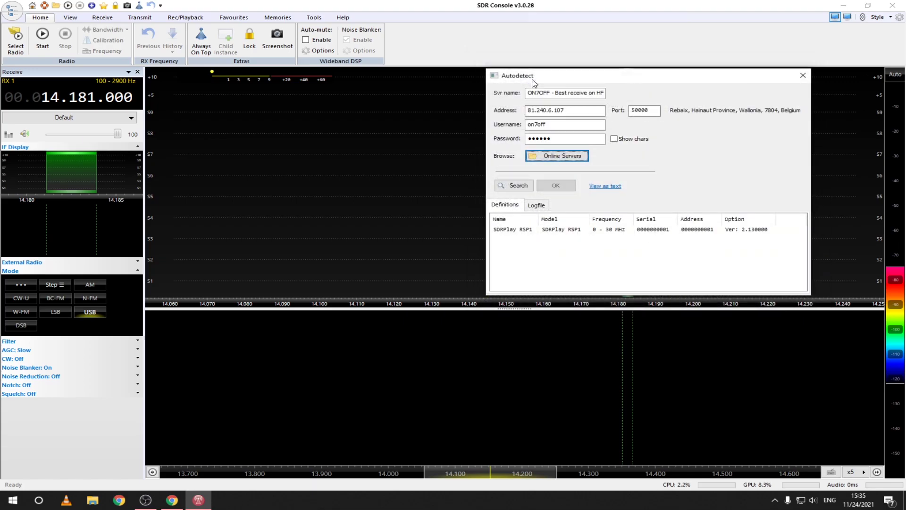
left_click(553, 186)
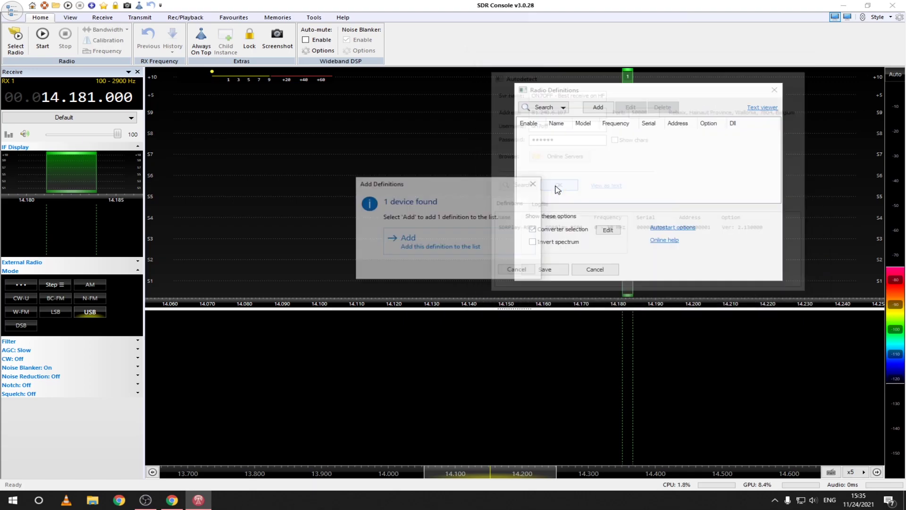
left_click(484, 243)
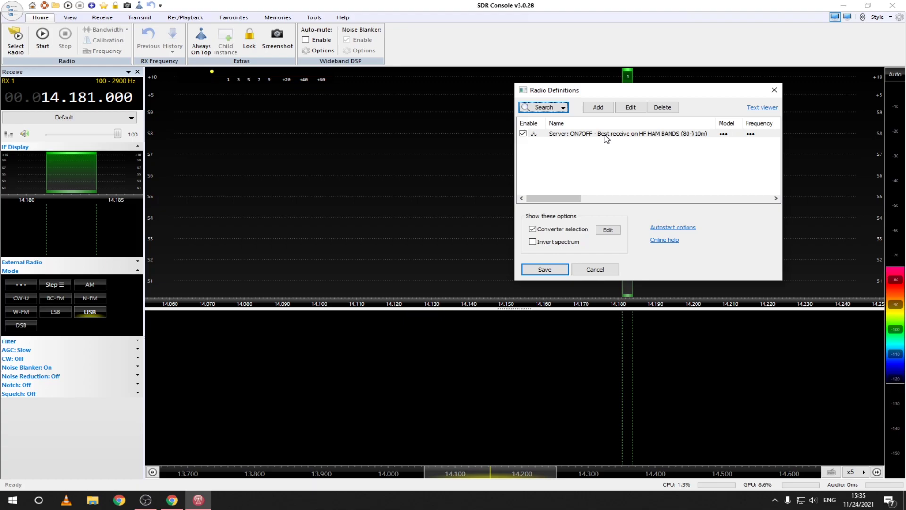
Step: Find the SM5TAH server in Sweden among the online V3 servers, add its definition and save the radio definitions
left_click(560, 110)
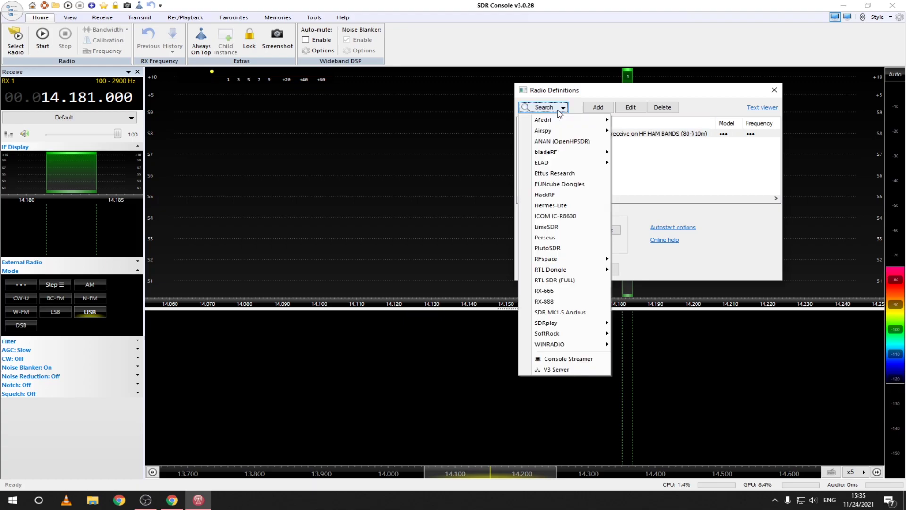
left_click(554, 370)
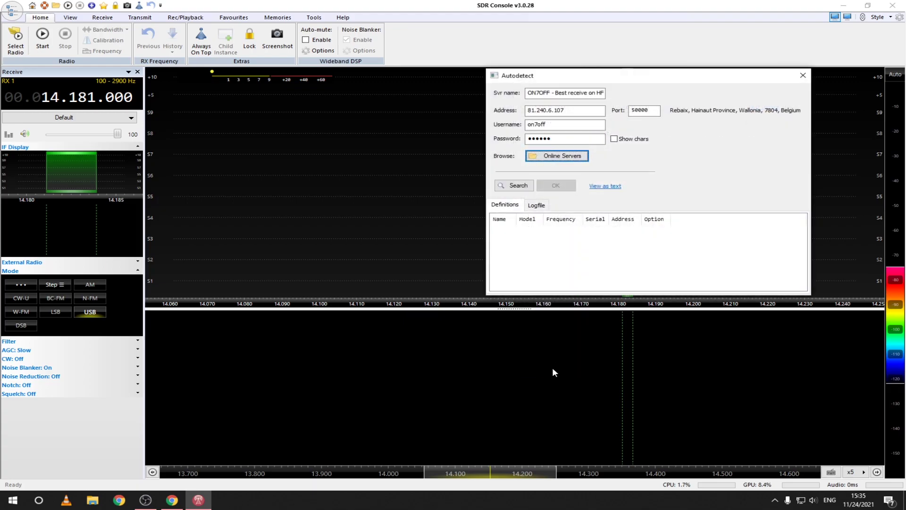
left_click(563, 160)
scroll(561, 186, "down", 10)
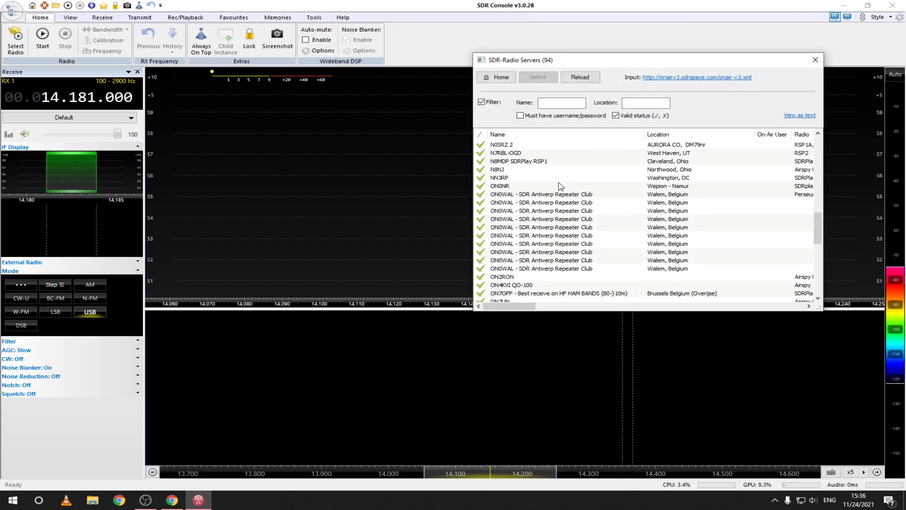
scroll(561, 186, "down", 10)
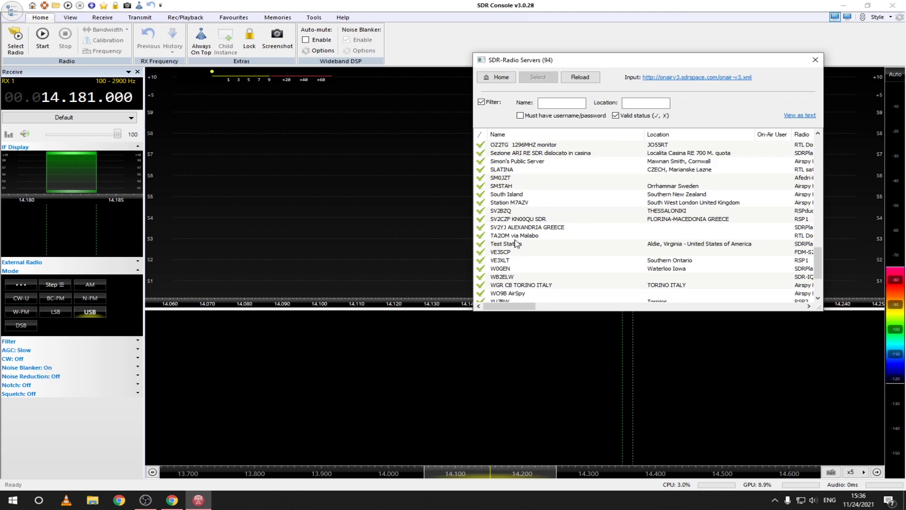
left_click(504, 186)
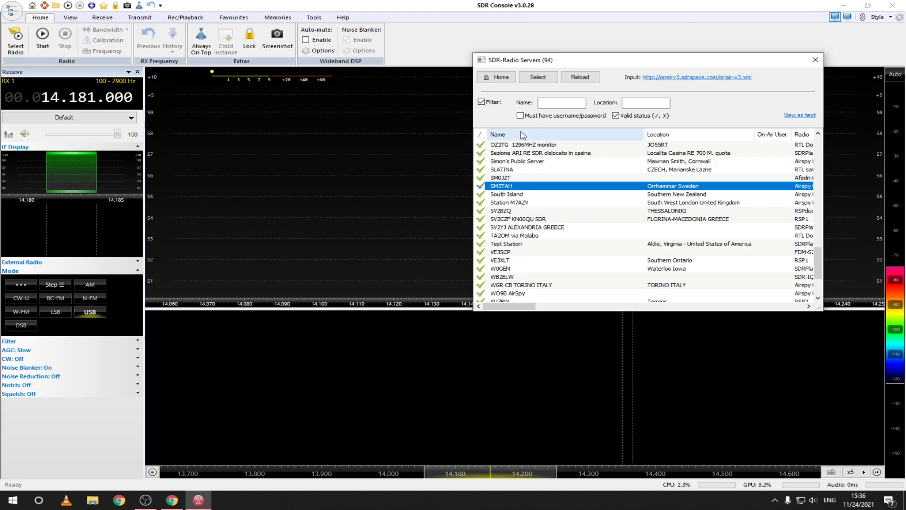
left_click(528, 82)
left_click(536, 189)
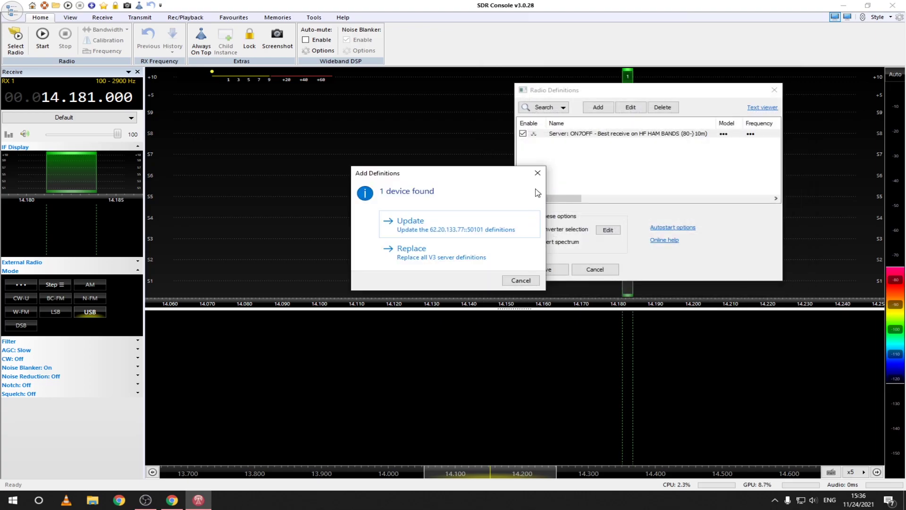
left_click(480, 228)
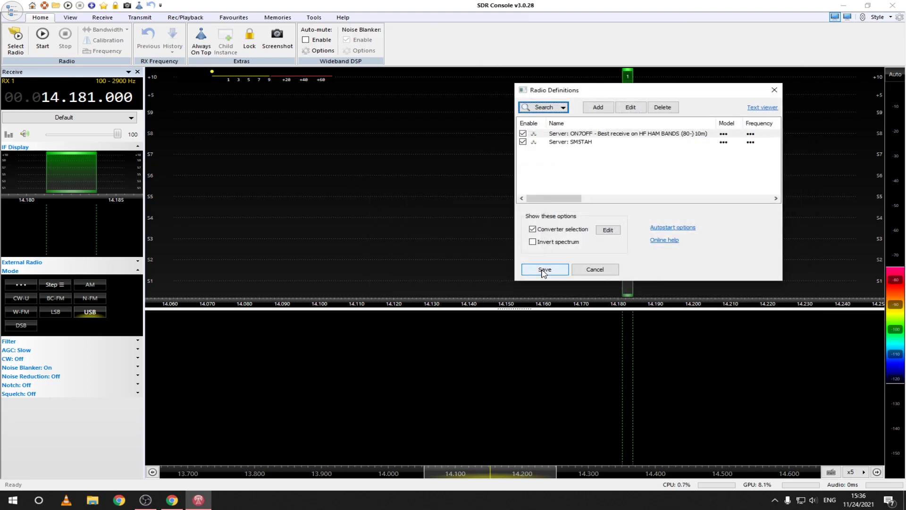
left_click(545, 270)
Step: Connect to the SM5TAH server, start its Airspy HF+ radio at 384 kHz bandwidth and tune to the strong signal near 14.190 MHz
left_click(371, 215)
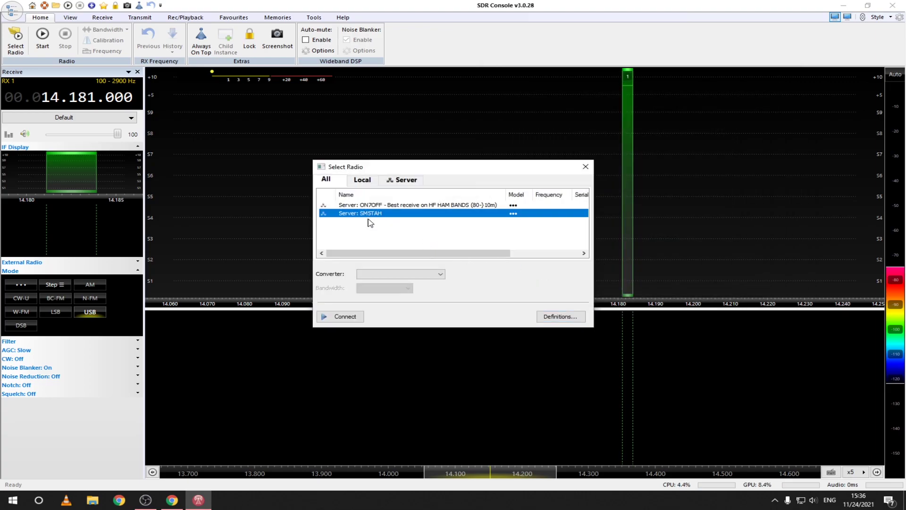
left_click(353, 322)
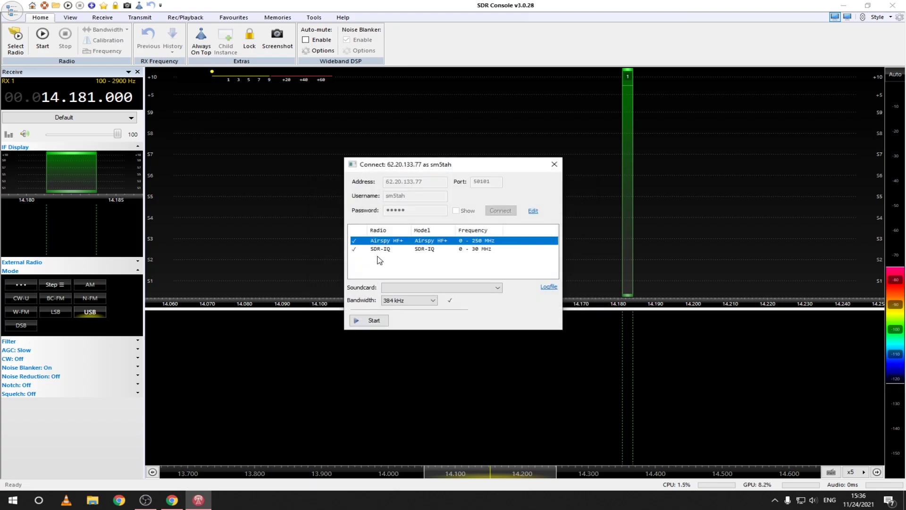
left_click(391, 301)
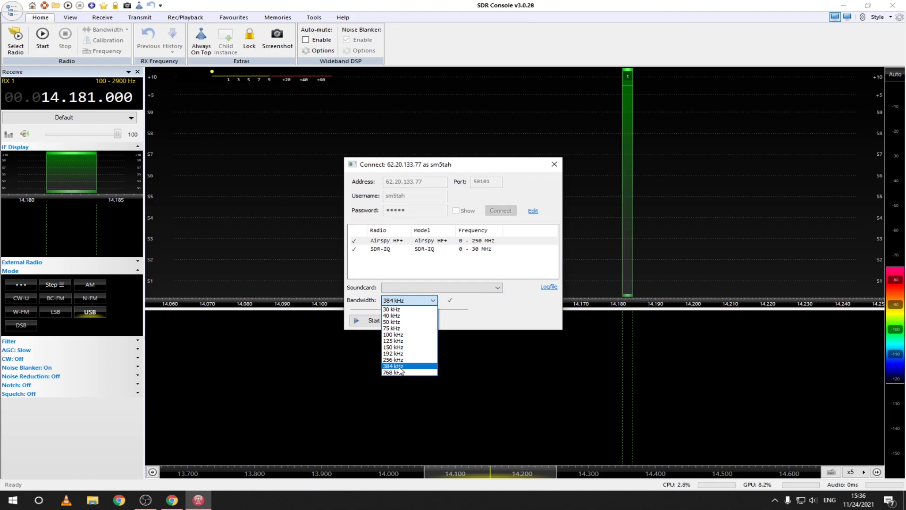
left_click(372, 320)
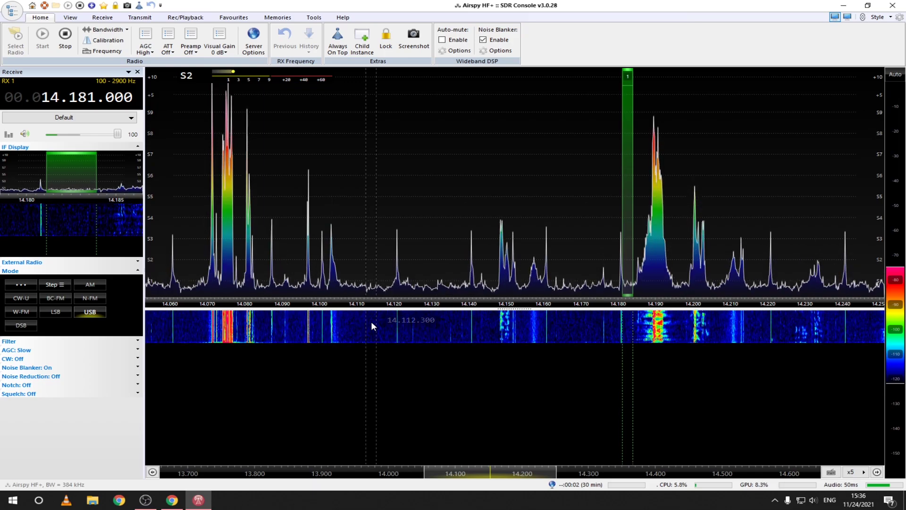
left_click(657, 326)
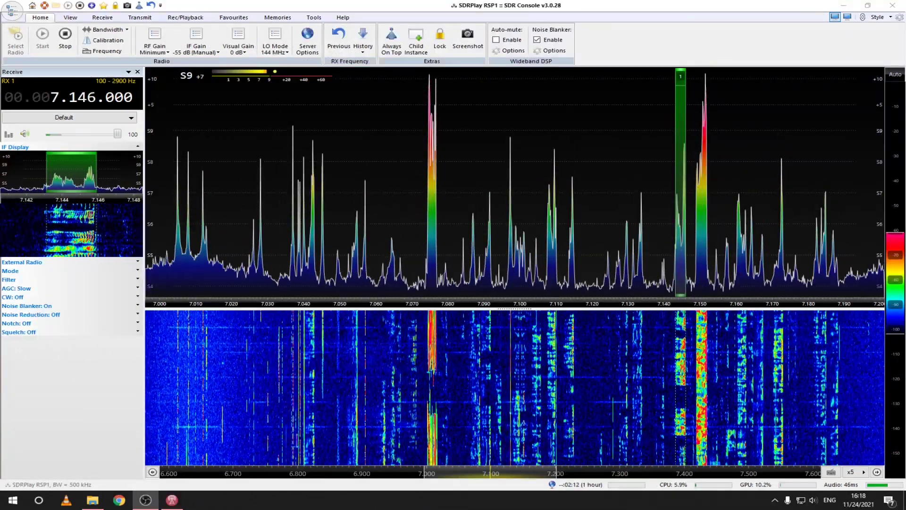
Step: Review the receiver's demodulation modes and filter bandwidths, selecting the 2.8 kHz filter
left_click(19, 272)
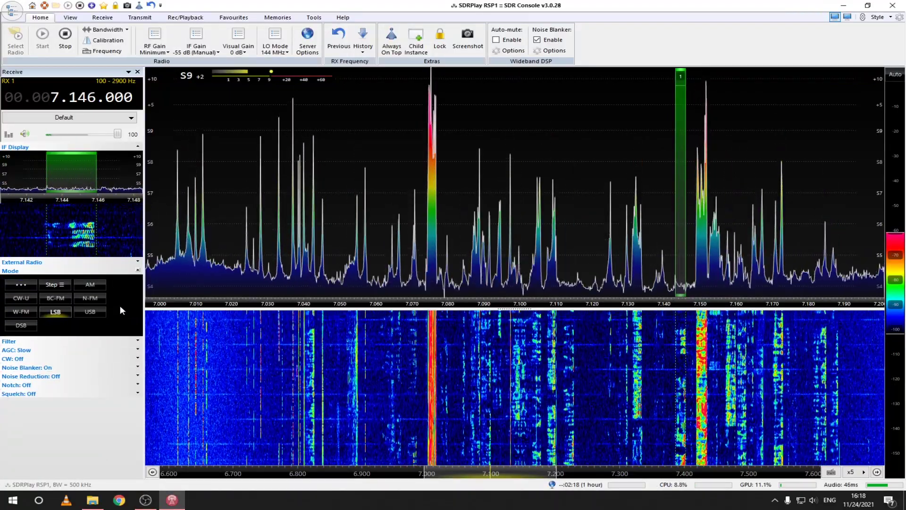
left_click(137, 272)
left_click(9, 279)
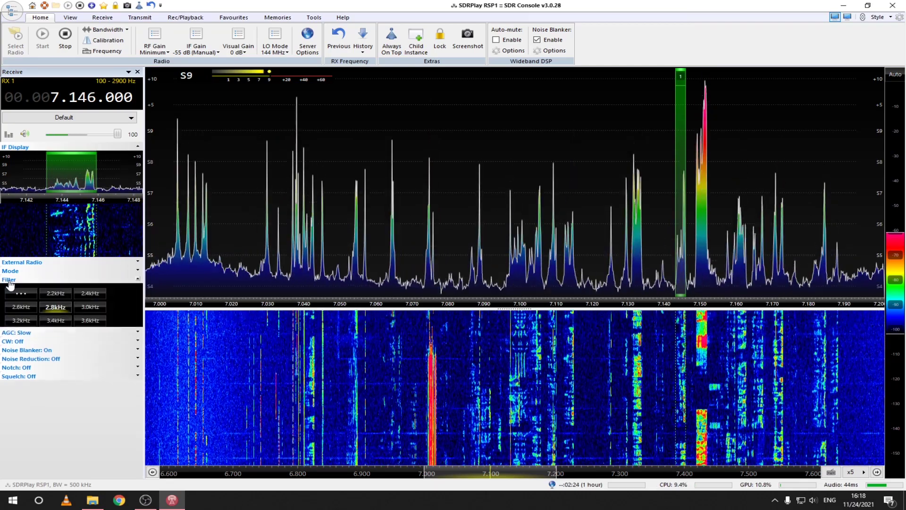
left_click(86, 310)
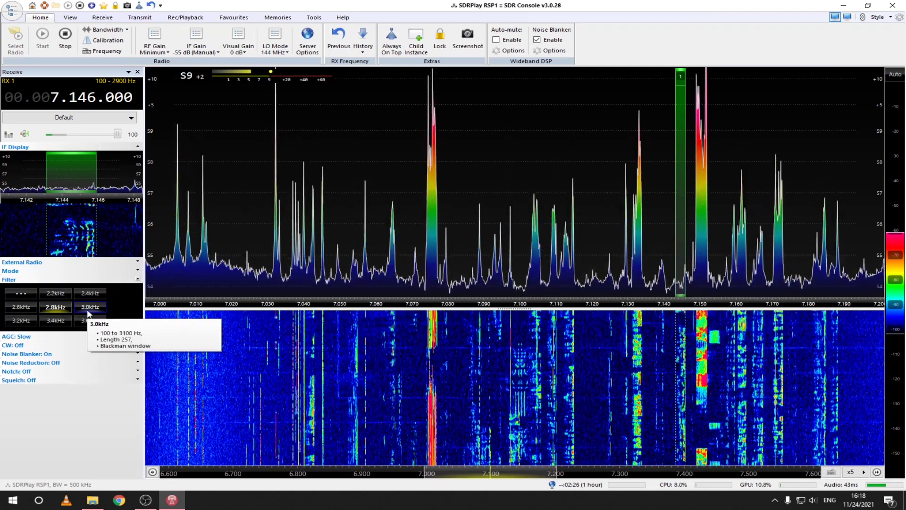
left_click(54, 307)
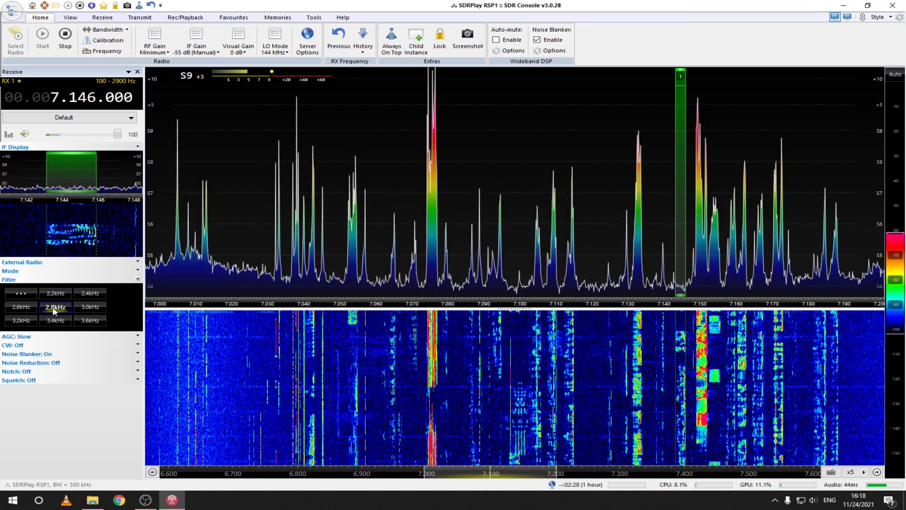
Step: Compare reception with noise reduction NR1, NR4 and Off, and enable NR4 spectral subtraction
left_click(22, 362)
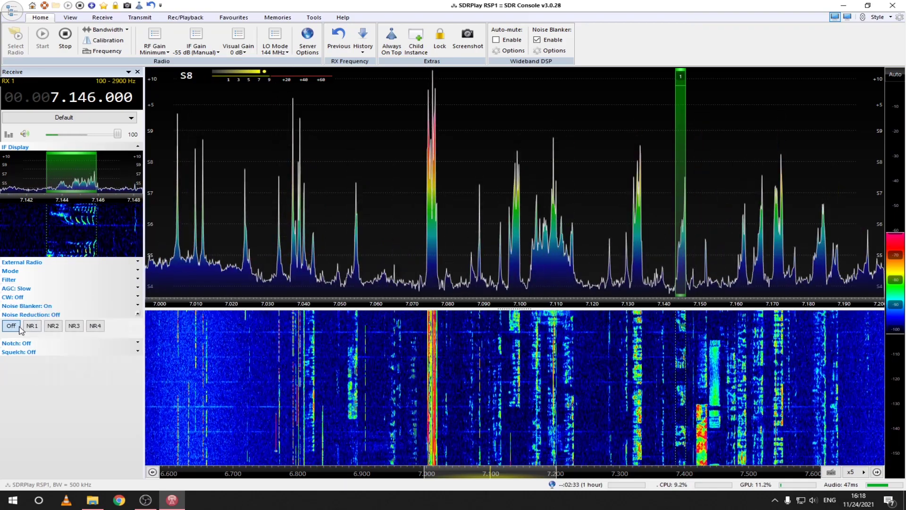
left_click(33, 328)
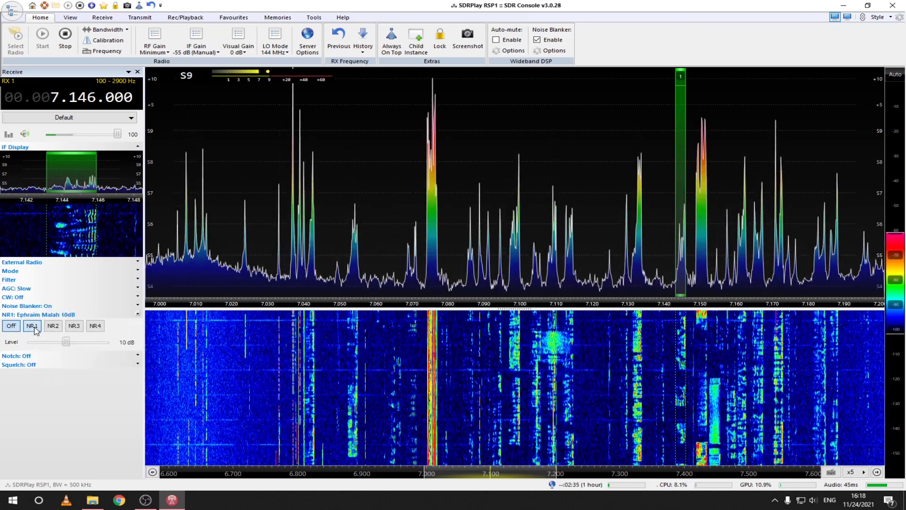
left_click(96, 327)
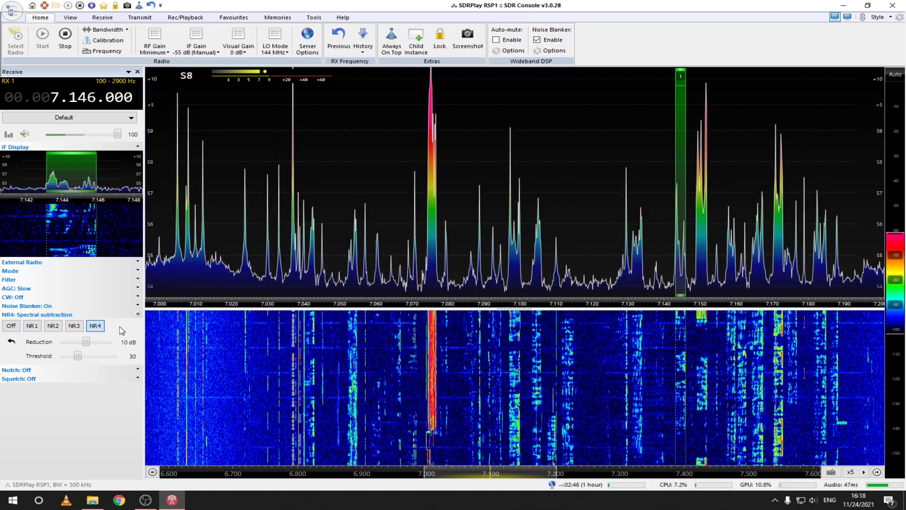
left_click(11, 326)
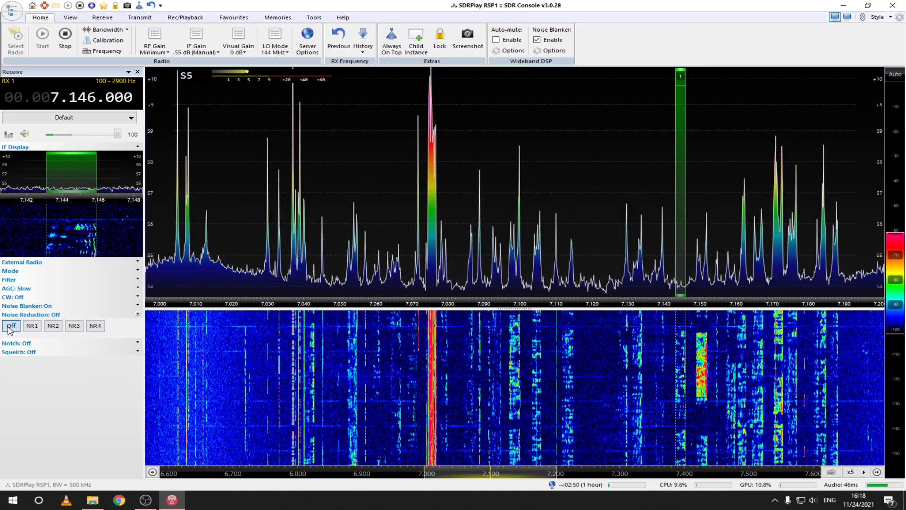
left_click(95, 326)
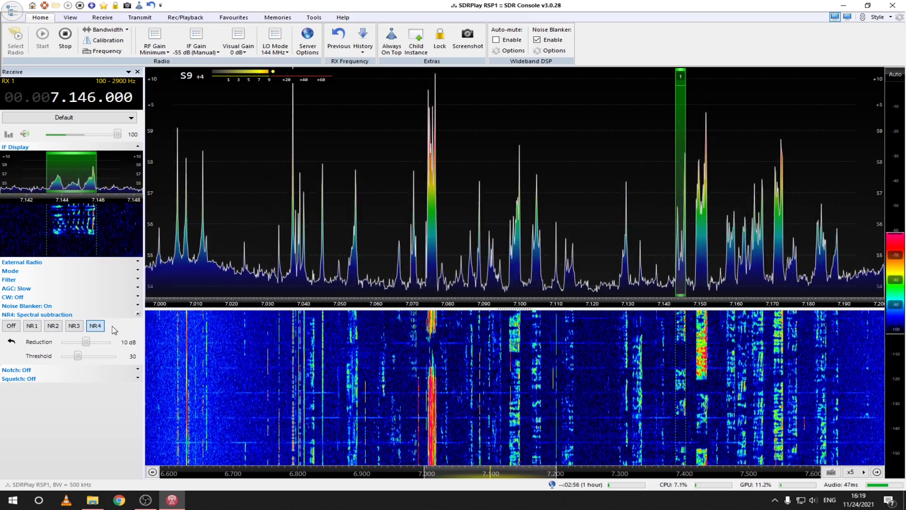
Step: Tune the receiver to 7.152.000 MHz and on to the voice signal at 7.100.000 MHz
scroll(93, 97, "up", 5)
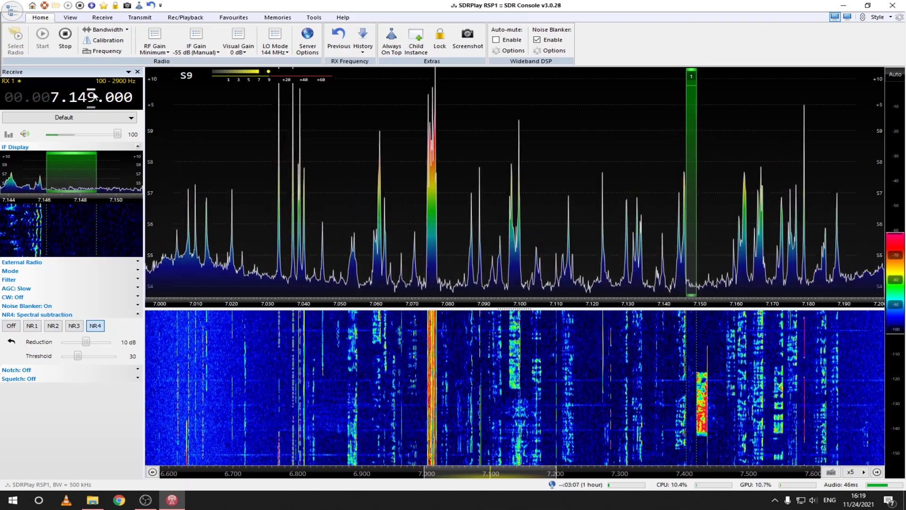
scroll(93, 97, "up", 1)
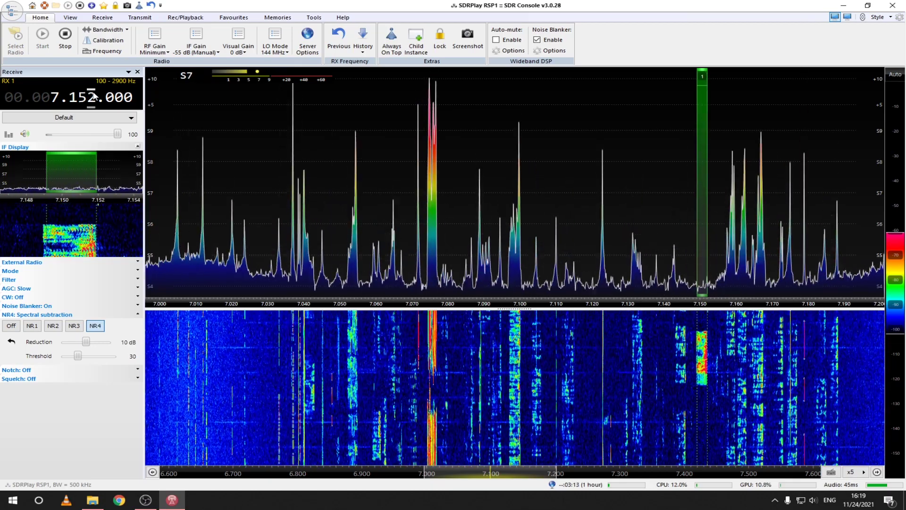
left_click(516, 361)
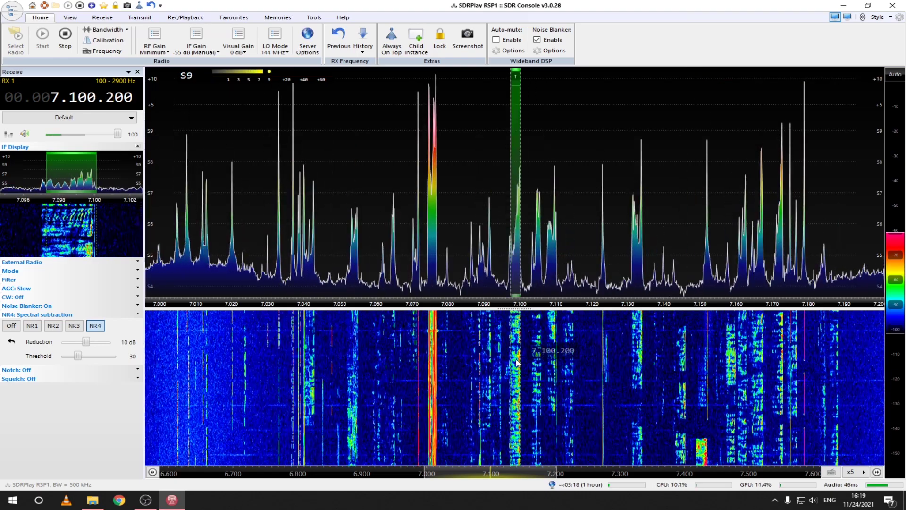
scroll(517, 361, "down", 2)
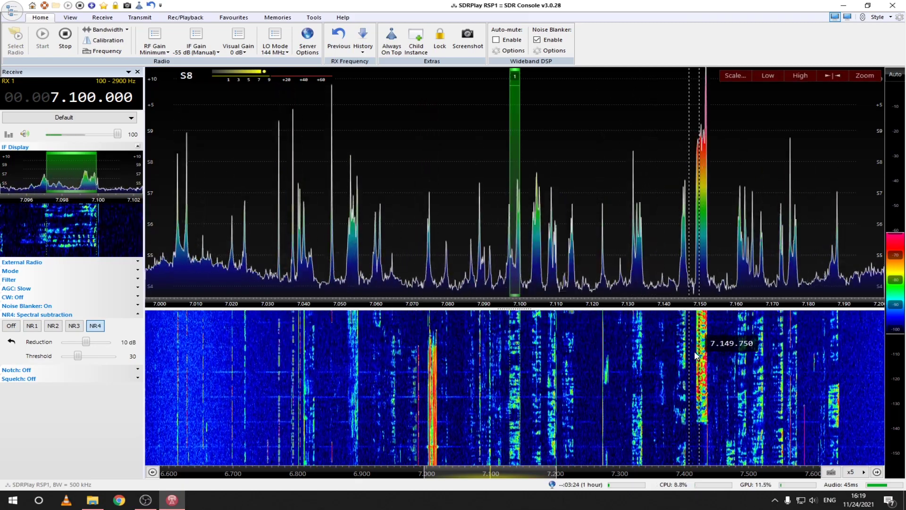
Step: Tune to the signal near the upper end of the 40 m band and fine-tune the frequency to 7.188.550 MHz
left_click(834, 354)
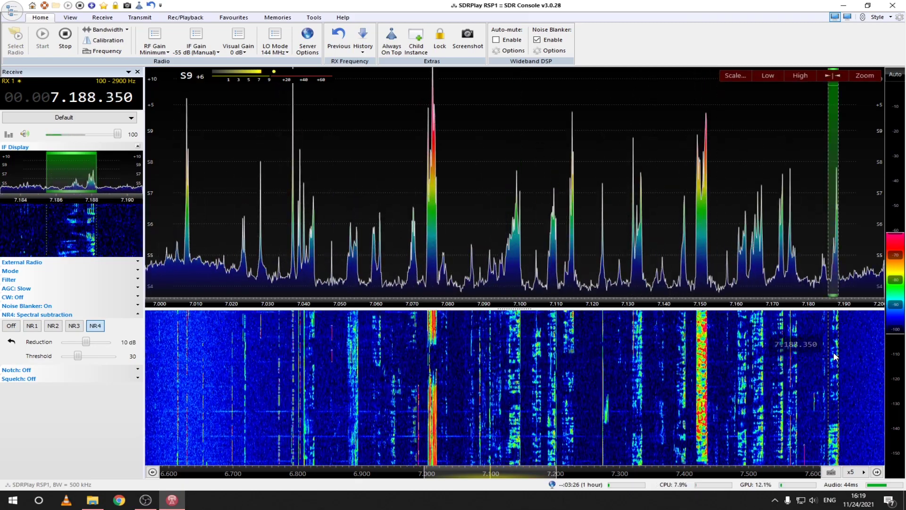
scroll(834, 352, "up", 2)
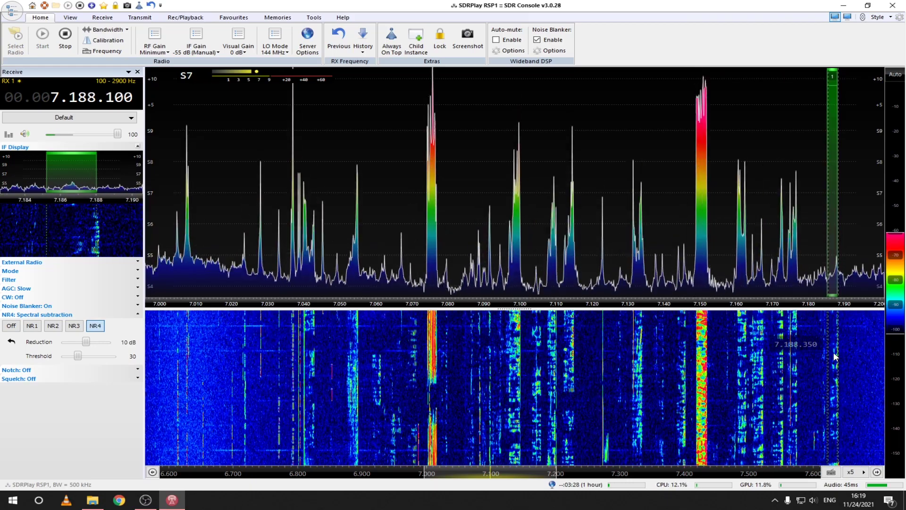
scroll(833, 352, "up", 3)
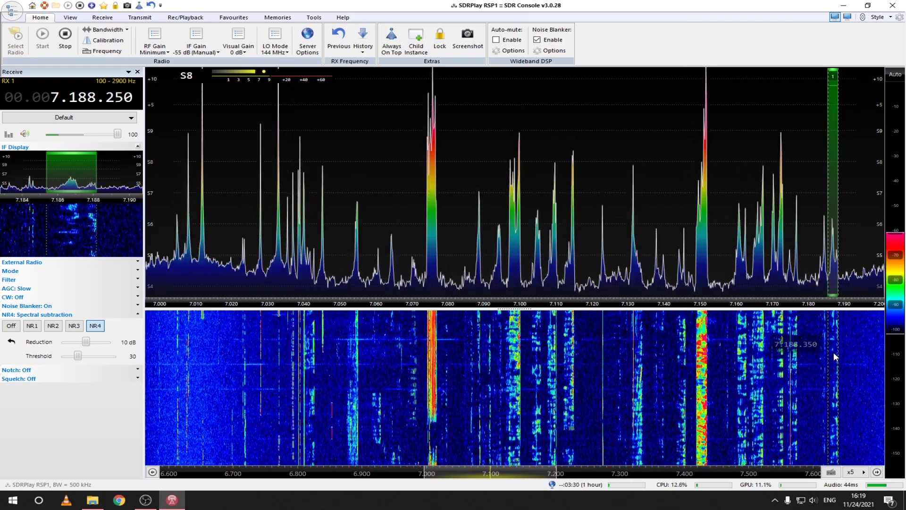
scroll(833, 353, "up", 6)
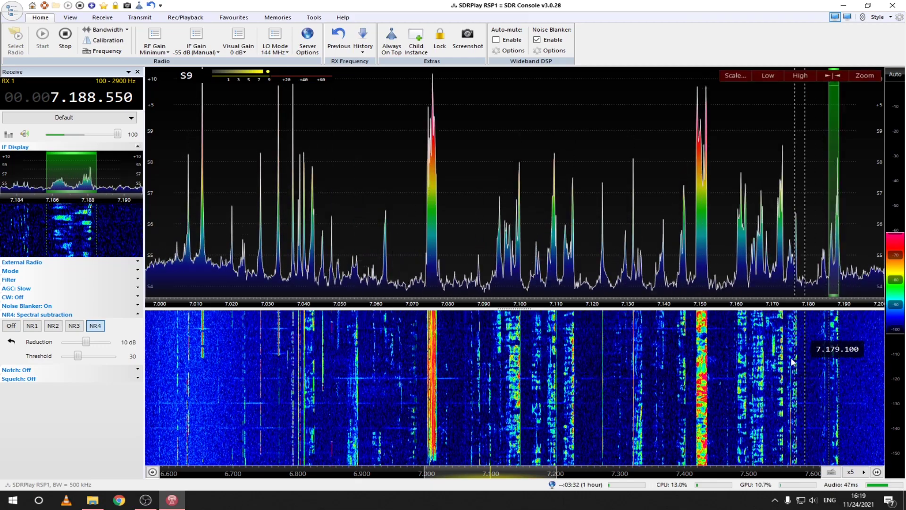